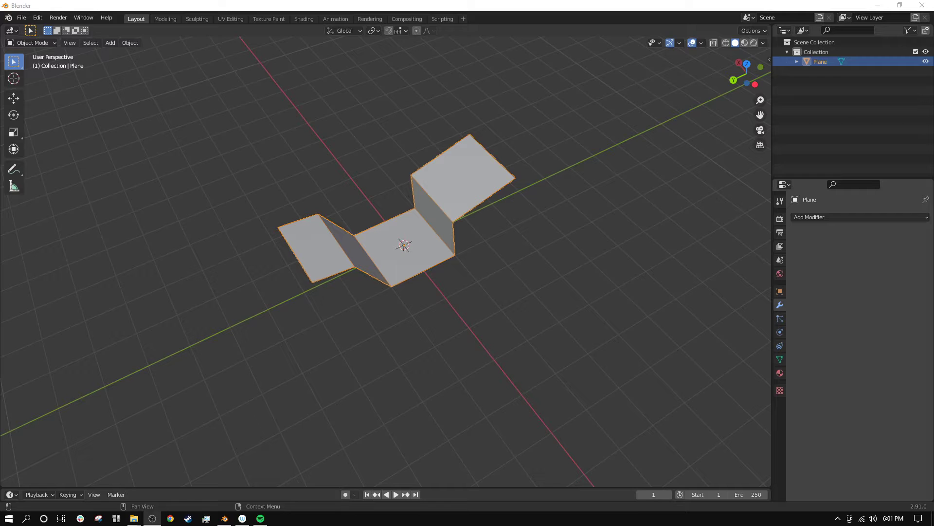
- Add a Subdivision Surface modifier (Catmull-Clark, viewport level 1, render 2) to the folded Plane
left_click(780, 291)
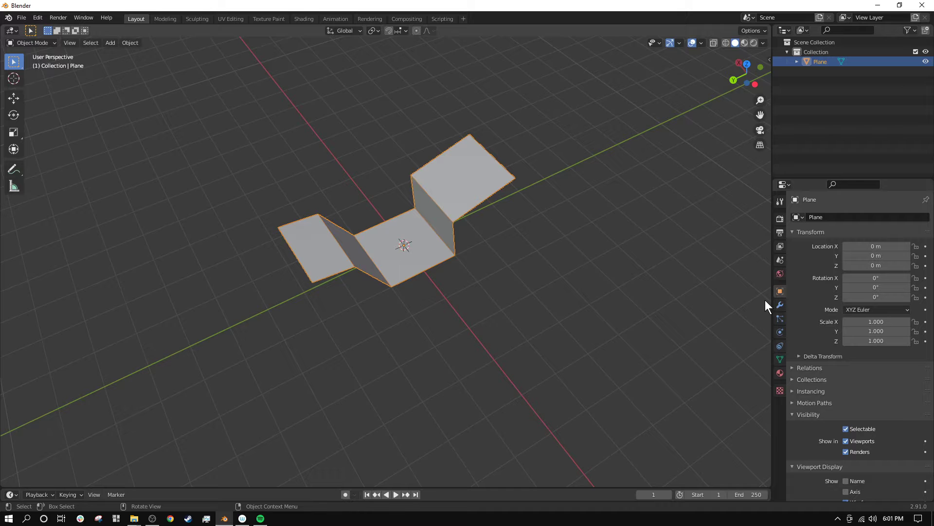
middle_click_drag(526, 238, 374, 251)
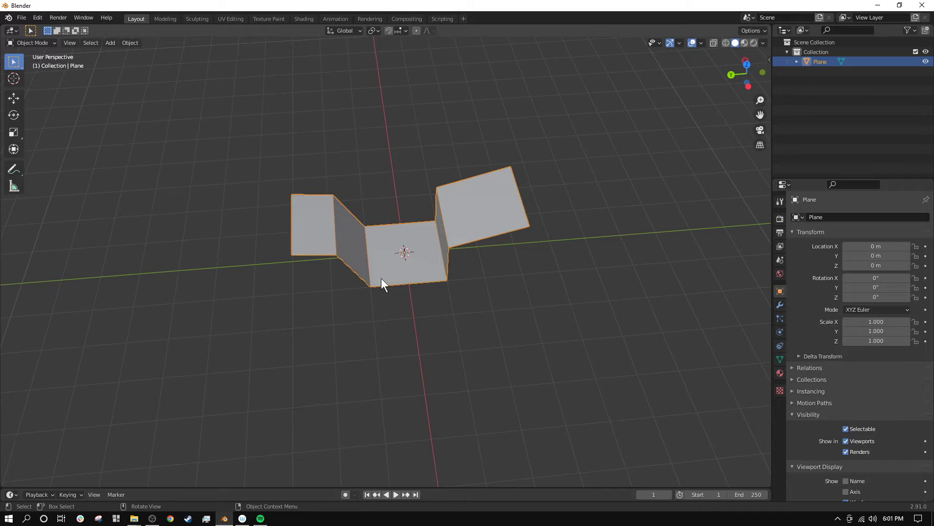
mouse_move(480, 277)
middle_mouse_down()
mouse_move(548, 223)
mouse_move(476, 234)
mouse_move(500, 258)
mouse_move(465, 221)
mouse_move(507, 258)
mouse_move(489, 271)
middle_mouse_up()
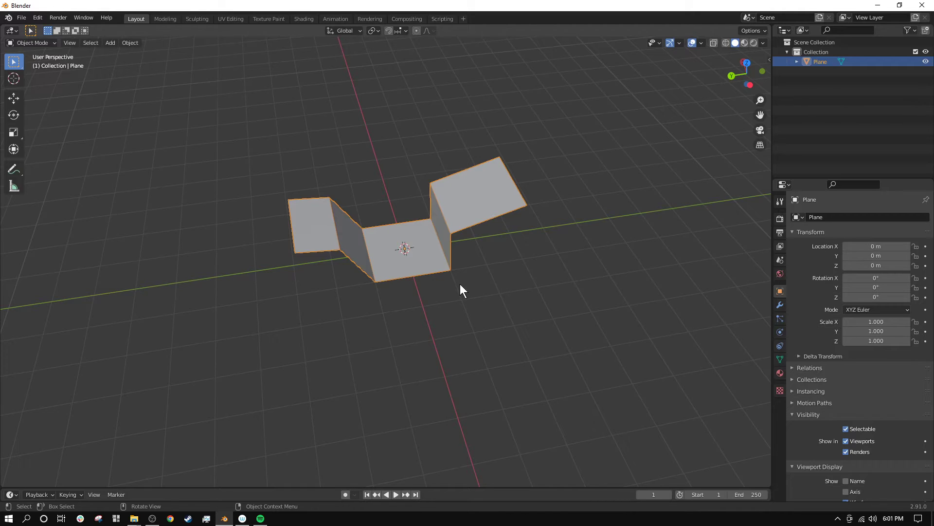
left_click(780, 306)
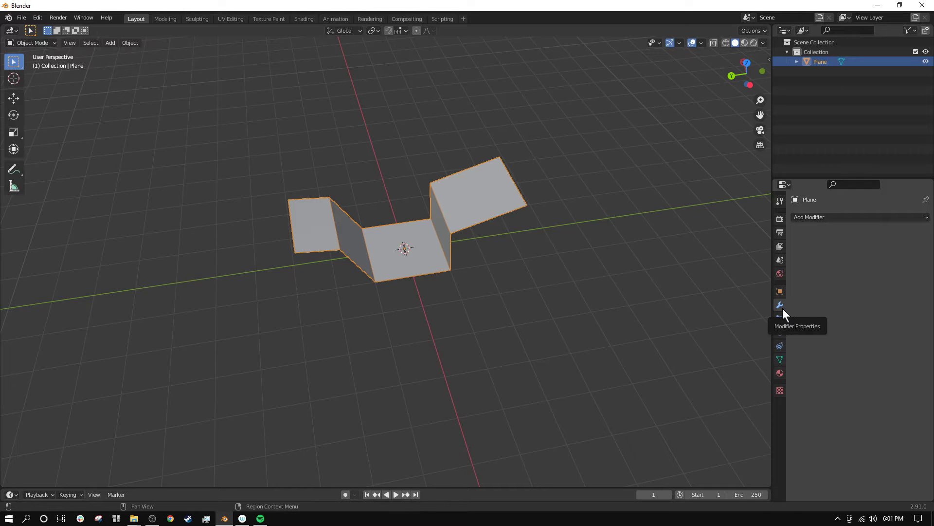
left_click(779, 291)
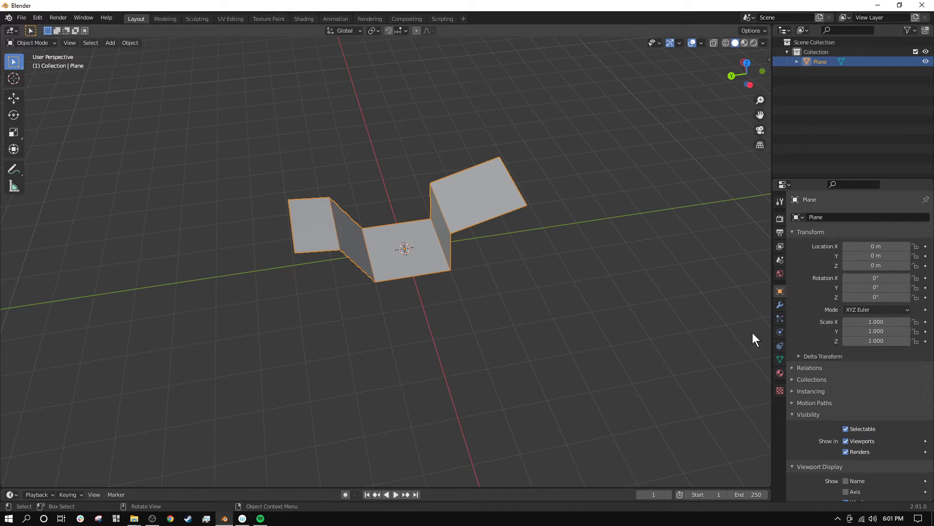
left_click(781, 305)
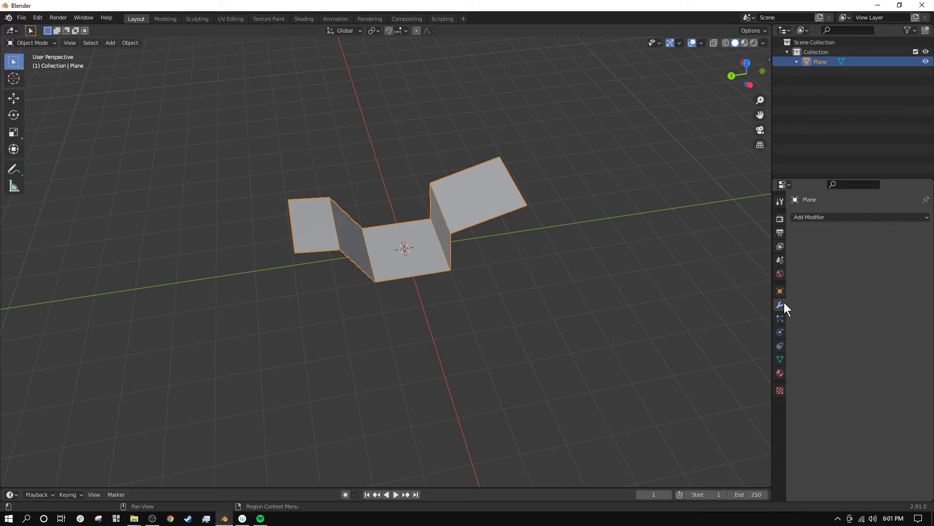
left_click(841, 217)
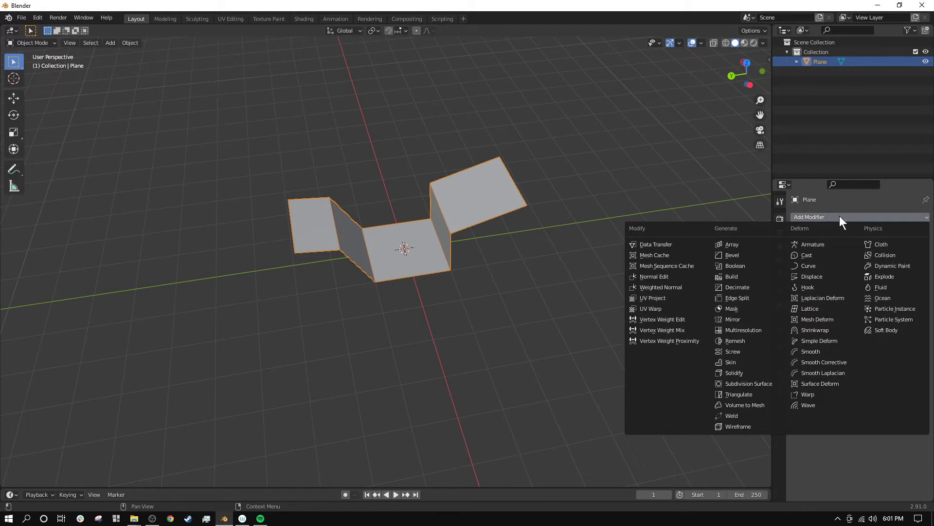
left_click(748, 385)
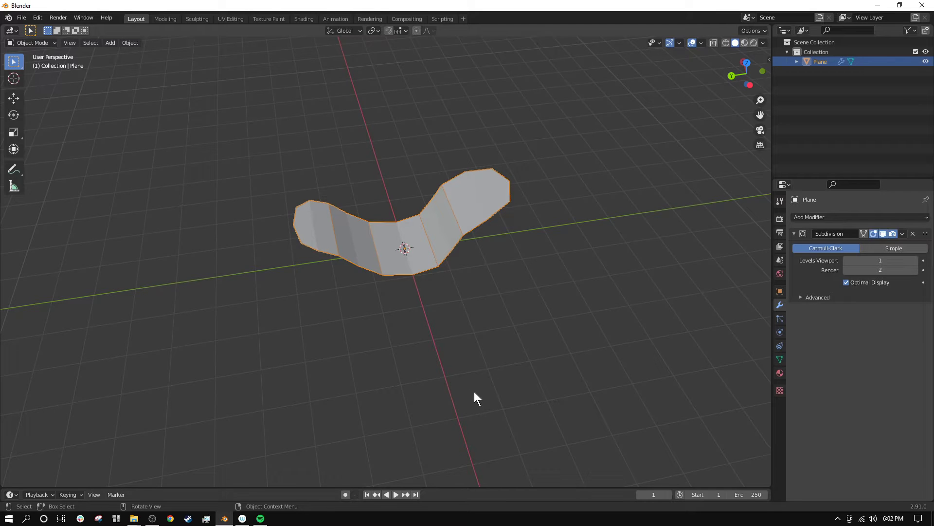
- Compare the plane with and without Subdivision smoothing, then enable its Edit Mode display
middle_click_drag(476, 396, 357, 268)
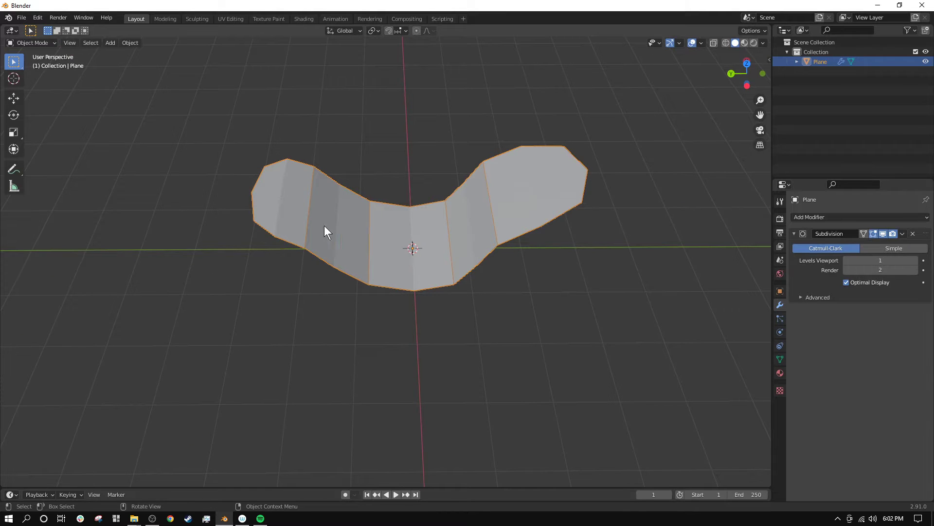
middle_click_drag(292, 198, 346, 163)
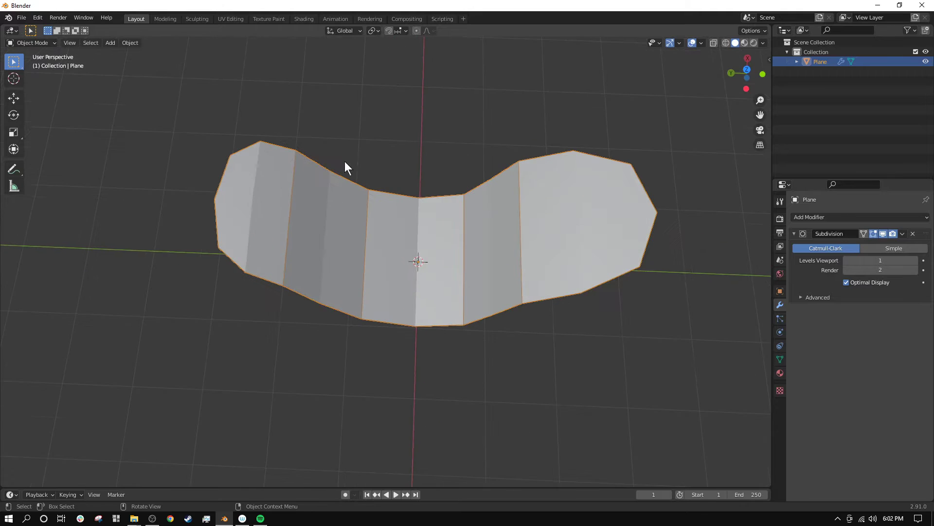
left_click(883, 233)
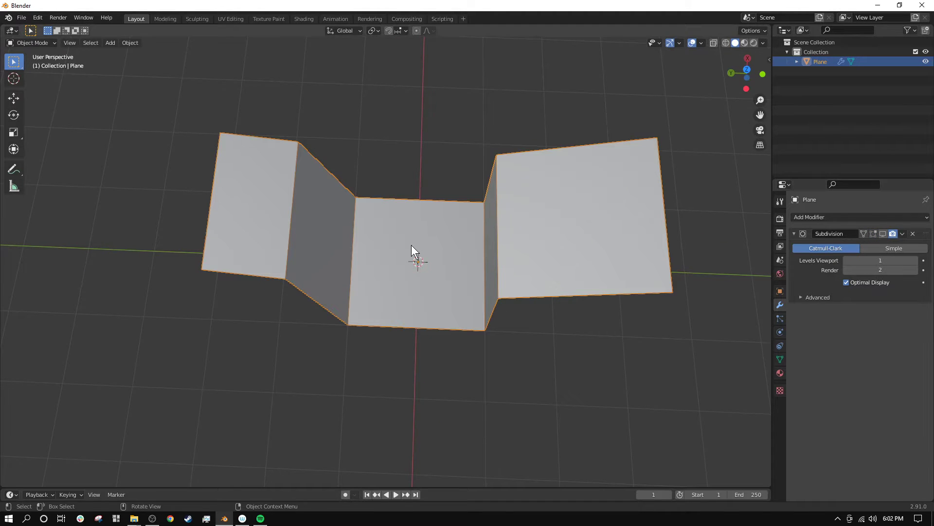
left_click(884, 234)
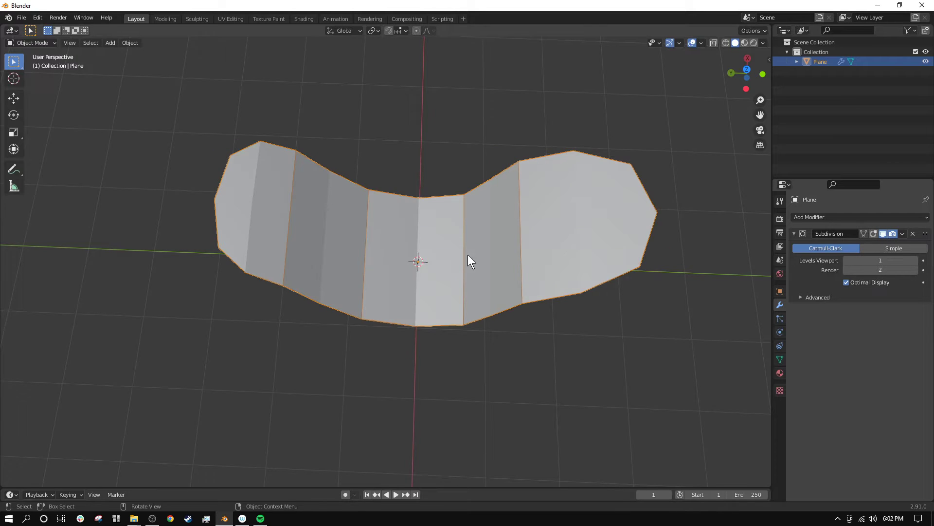
middle_click_drag(468, 255, 337, 242)
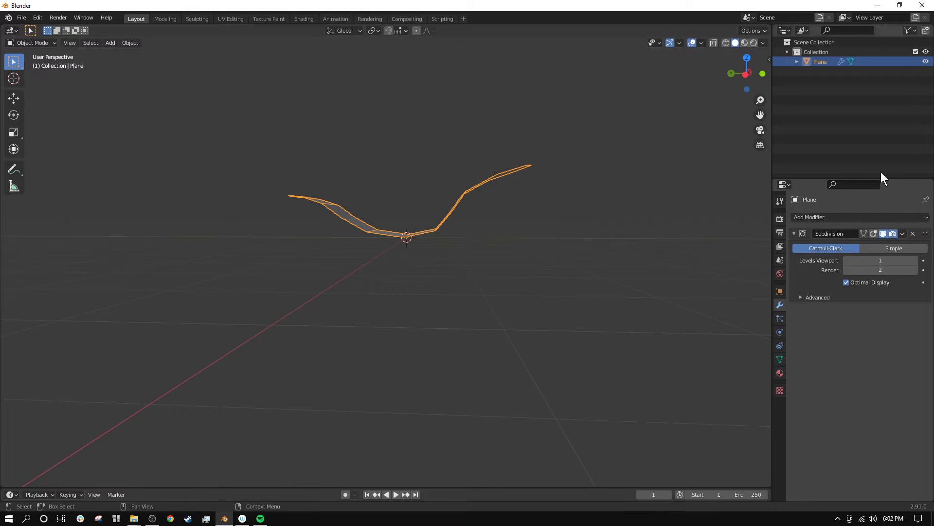
left_click(883, 234)
left_click(883, 235)
left_click(883, 235)
left_click(884, 235)
left_click(883, 234)
left_click(883, 234)
left_click(874, 234)
middle_click_drag(463, 181, 487, 252)
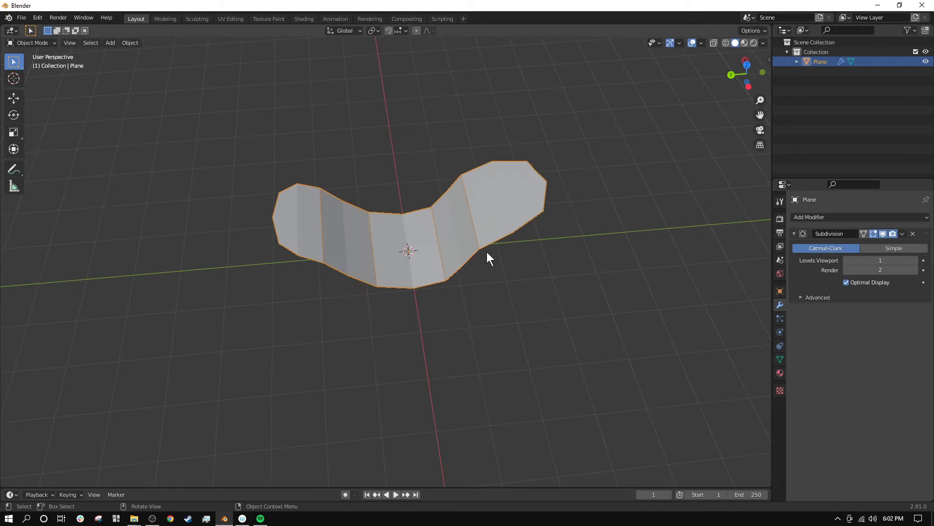
left_click(874, 247)
middle_click_drag(516, 314, 290, 277)
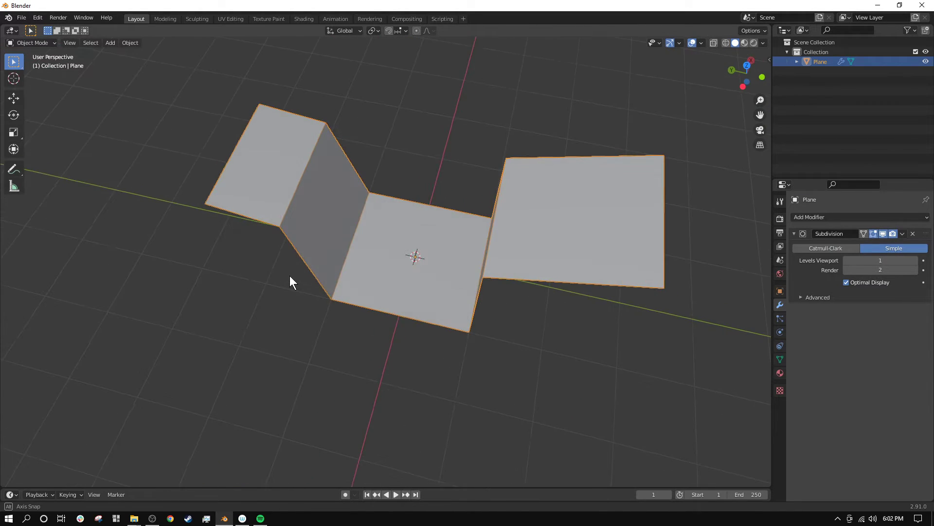
left_click(802, 248)
middle_click_drag(492, 346, 520, 250)
left_click(915, 260)
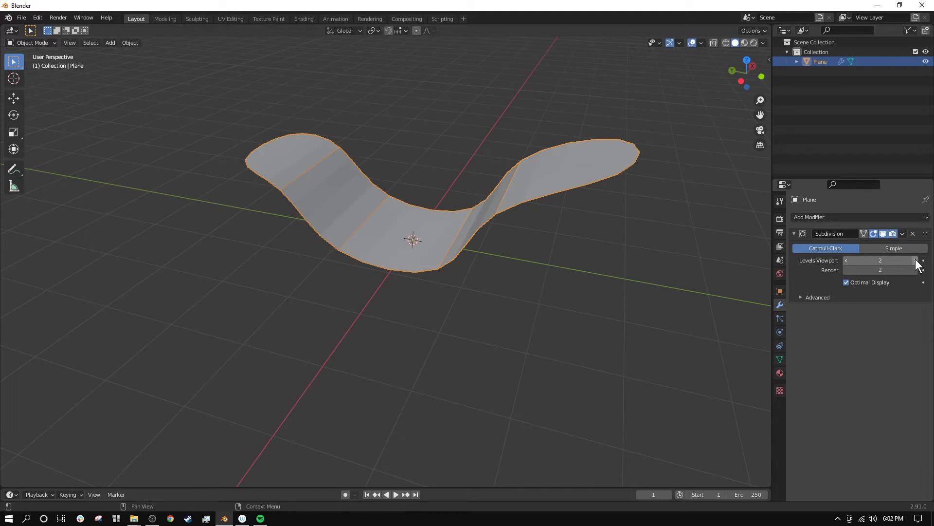
middle_click_drag(392, 192, 439, 235)
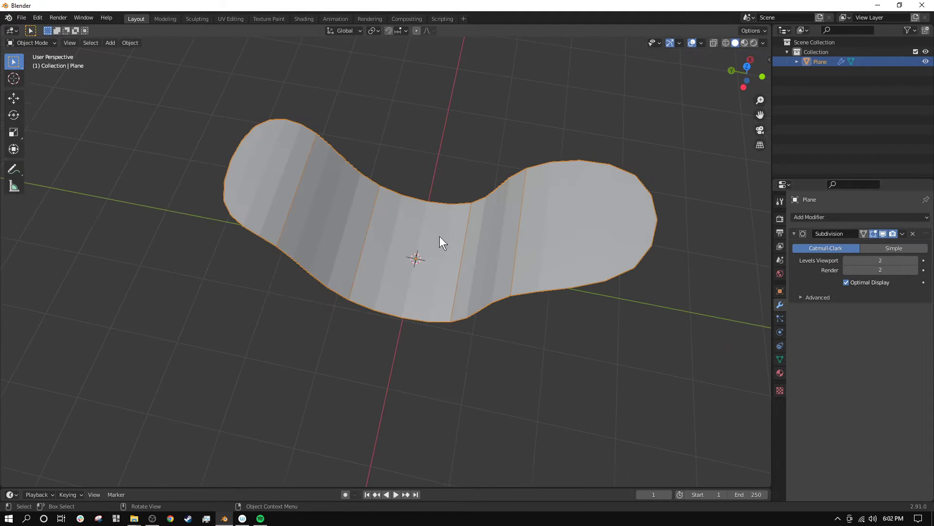
left_click(916, 260)
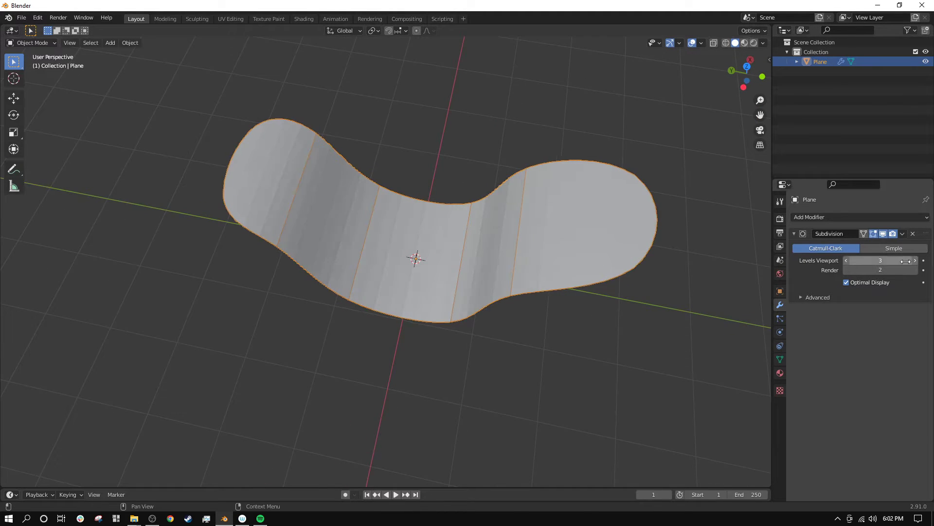
middle_click_drag(613, 239, 573, 252)
left_click(845, 260)
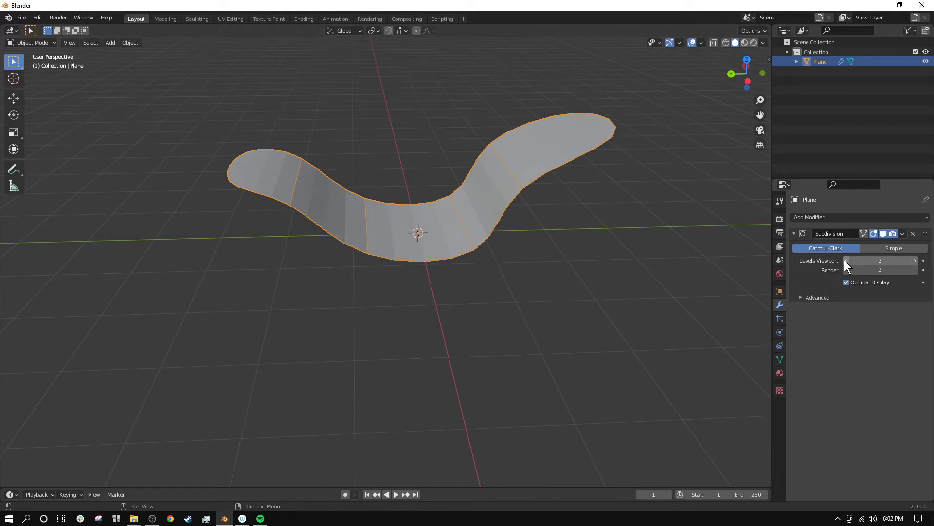
left_click(846, 259)
middle_click_drag(385, 214, 427, 235)
scroll(415, 231, "up", 5)
scroll(427, 235, "down", 3)
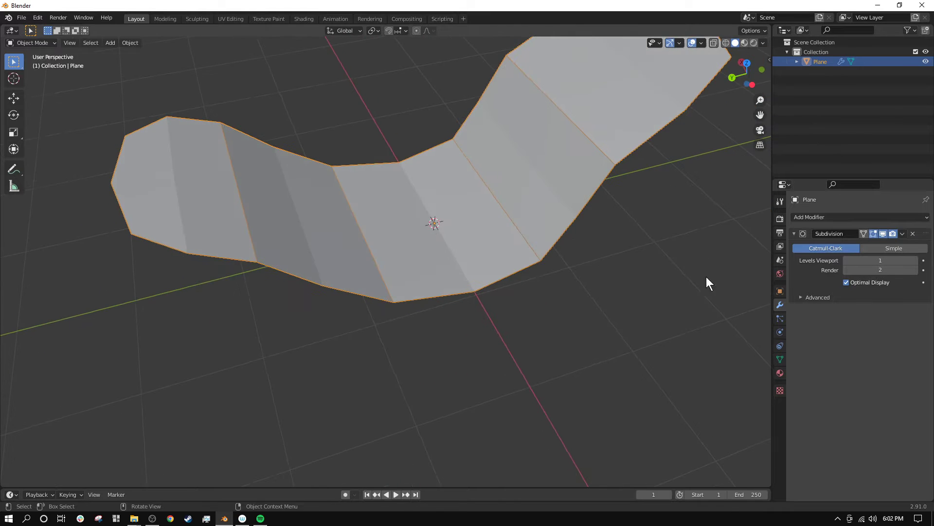
scroll(468, 305, "down", 2)
middle_click_drag(468, 306, 493, 302)
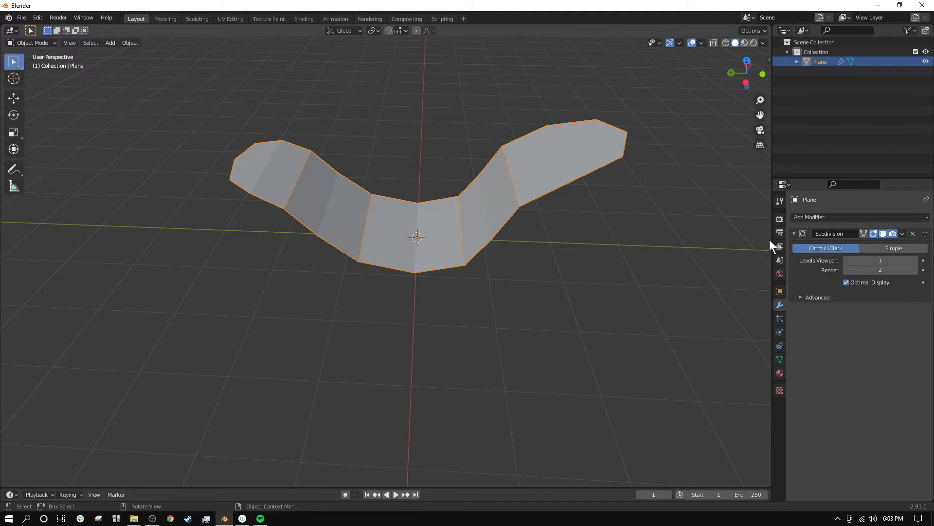
left_click(798, 216)
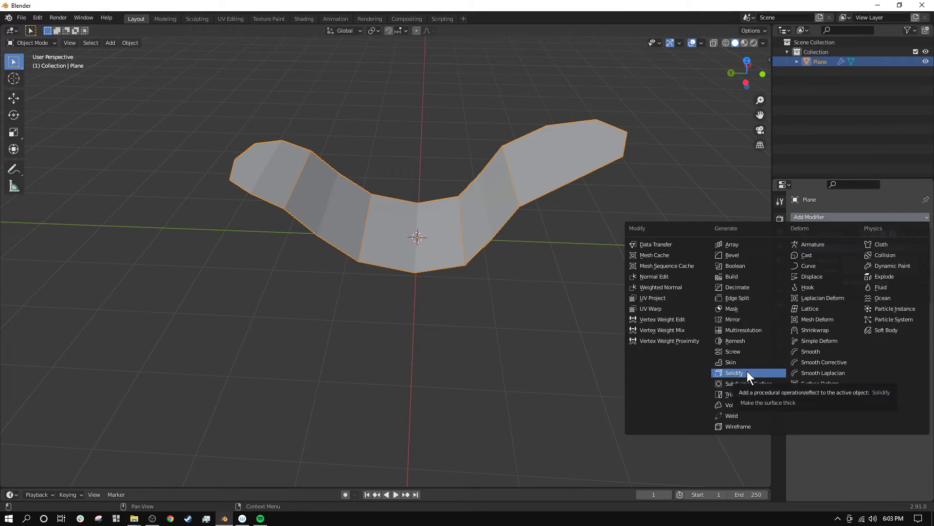
left_click(744, 384)
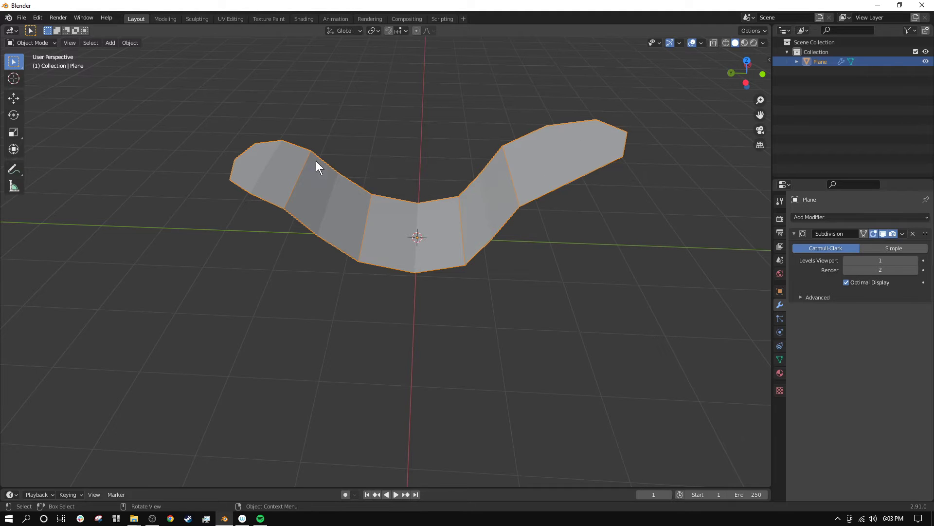
- Add a Solidify modifier after Subdivision and raise its thickness from 0.01 m to 0.4 m
left_click(810, 216)
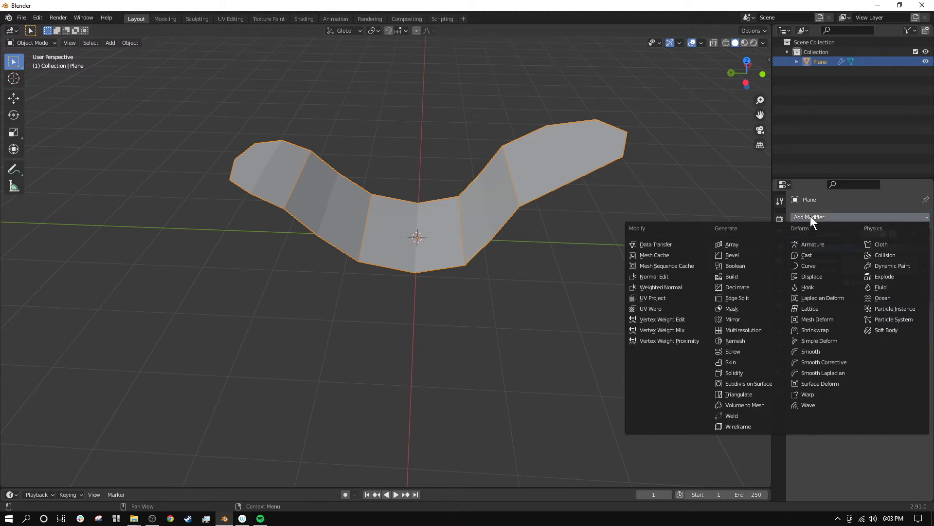
left_click(755, 371)
middle_click_drag(558, 320, 447, 263)
scroll(577, 266, "up", 5)
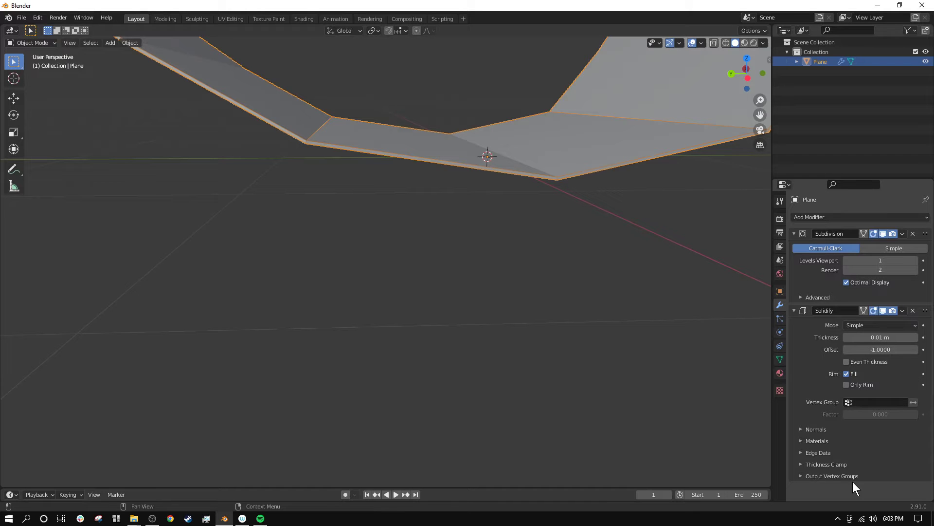
left_click_drag(881, 337, 923, 337)
scroll(515, 371, "down", 3)
middle_click_drag(515, 371, 491, 352)
scroll(503, 348, "down", 3)
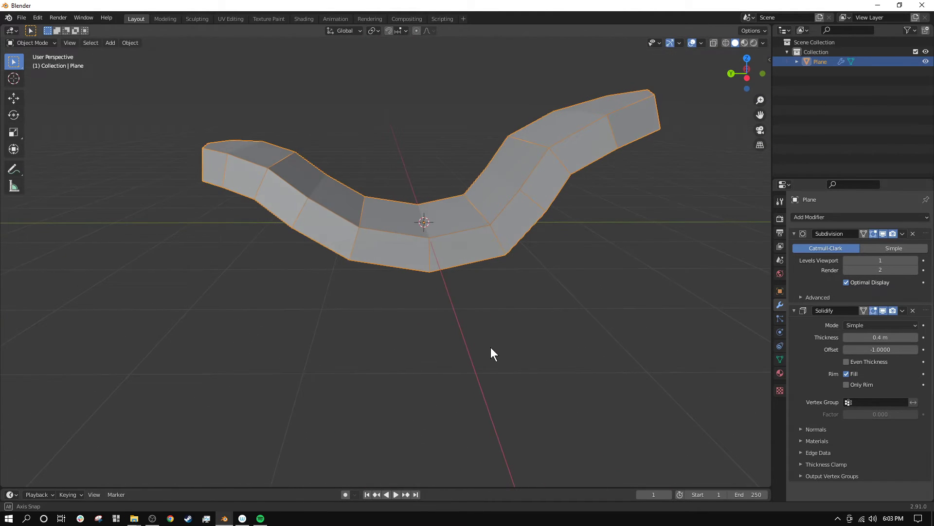
- Adjust the Solidify thickness to 0.61 m and orbit around the thicker band to check it
mouse_move(882, 338)
left_mouse_down()
mouse_move(918, 337)
mouse_move(897, 337)
left_mouse_up()
middle_click_drag(681, 326, 318, 295)
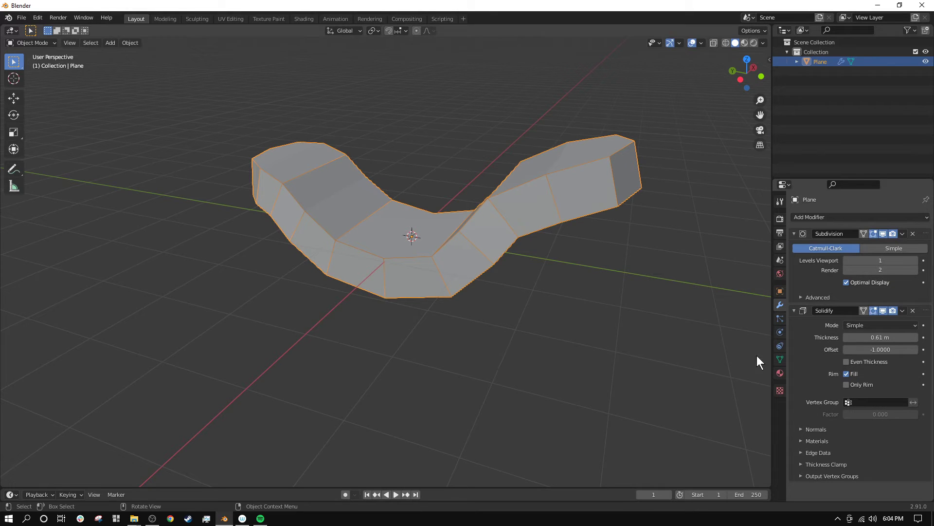
middle_click_drag(492, 278, 693, 265)
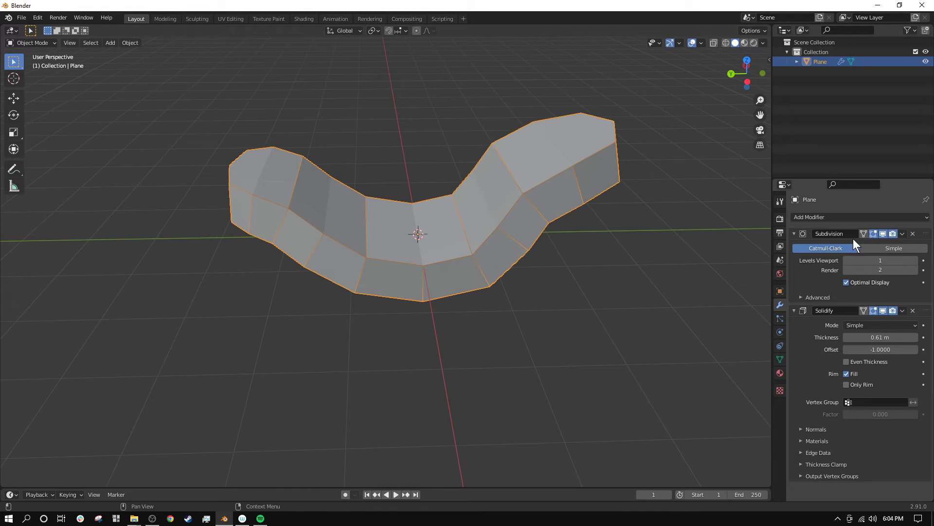
scroll(370, 266, "up", 6)
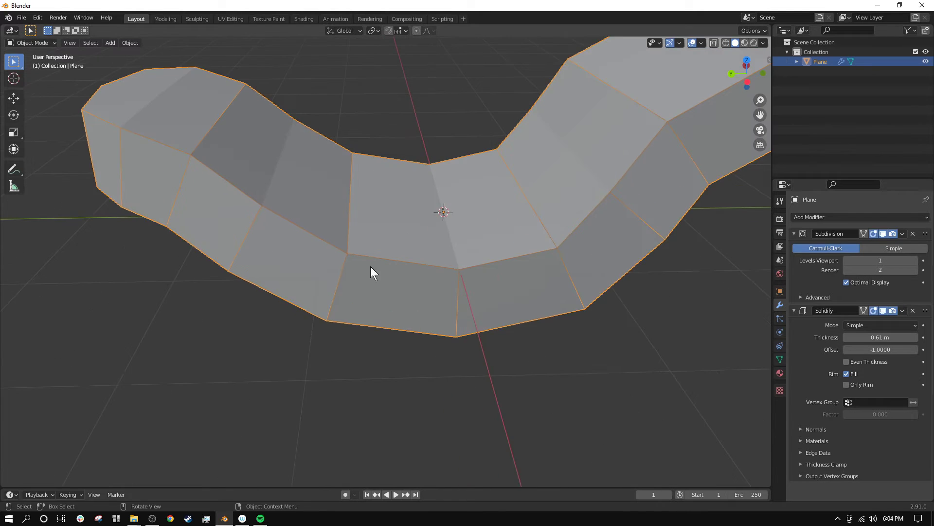
middle_click_drag(376, 222, 423, 248)
- Switch the Plane into Edit Mode
left_click(41, 43)
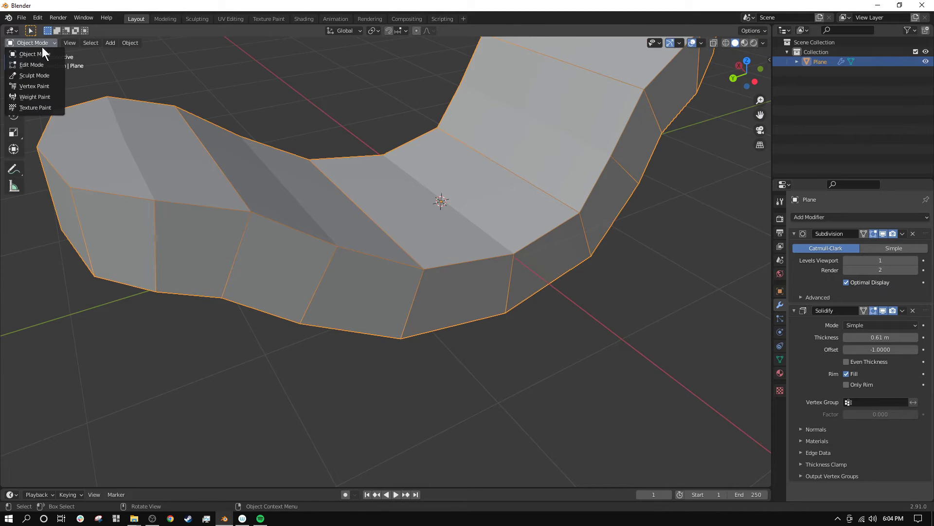
left_click(42, 63)
scroll(469, 268, "down", 4)
middle_click_drag(469, 269, 416, 257)
- Select several cage vertices, including the left-end one, and move them
left_click(416, 283)
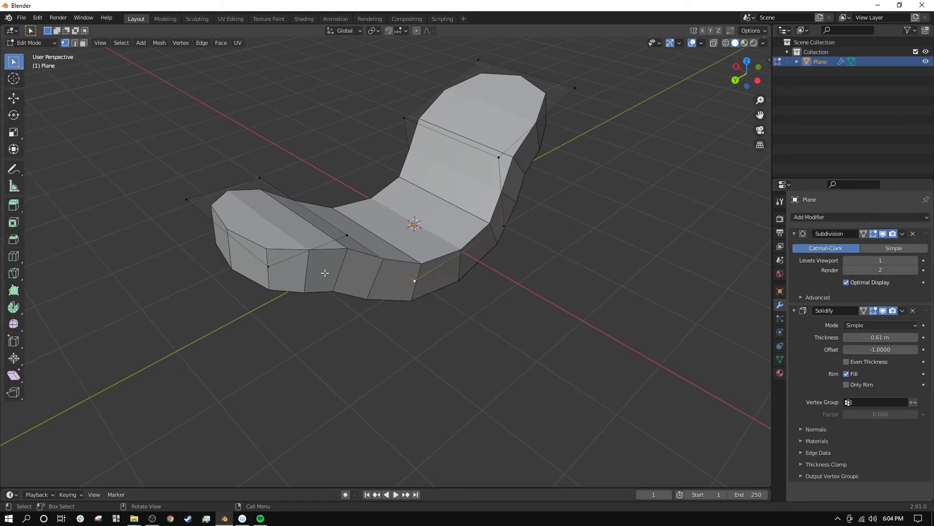
left_click(347, 235)
left_click(268, 266, "shift")
left_click(268, 177)
left_click(347, 235)
left_click(267, 177, "shift")
left_click(193, 204, "shift")
middle_click_drag(193, 204, 241, 225)
key("g")
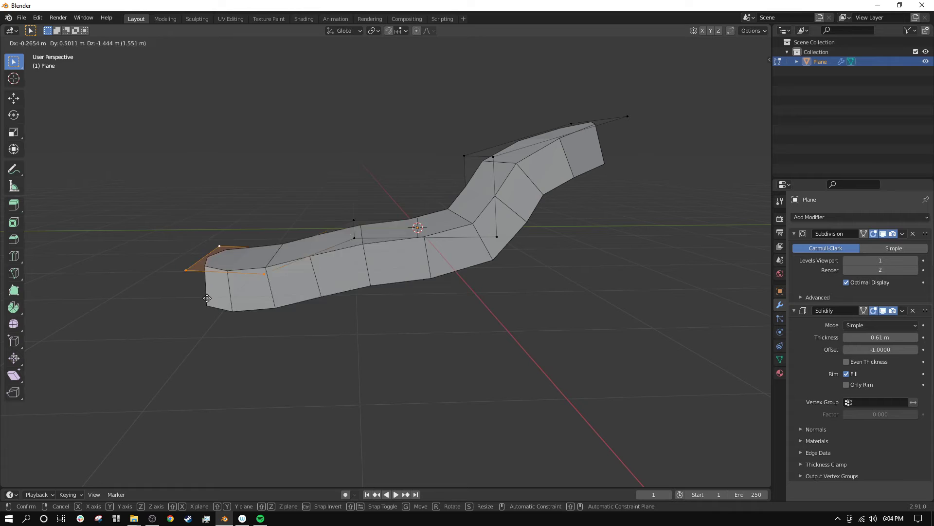
left_click(254, 183)
- Reposition the left end vertex in side view, then extrude it twice, upward and curling over
middle_click_drag(254, 184, 281, 229)
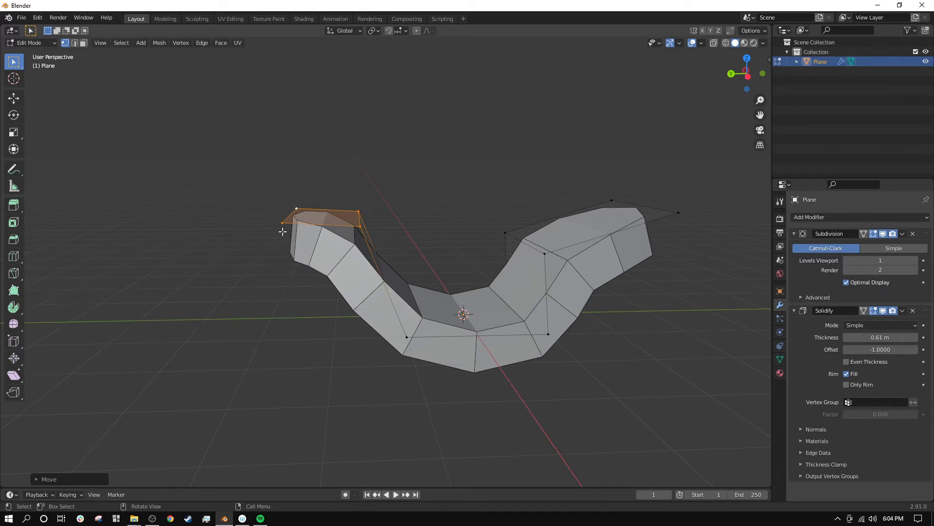
left_click(281, 222)
left_click(745, 70)
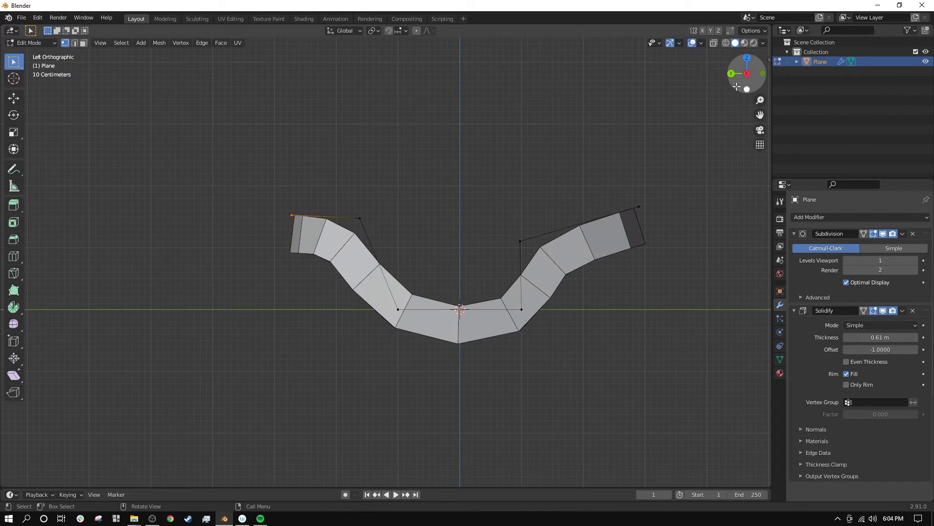
key("g")
left_click(371, 205)
key("e")
left_click(343, 95)
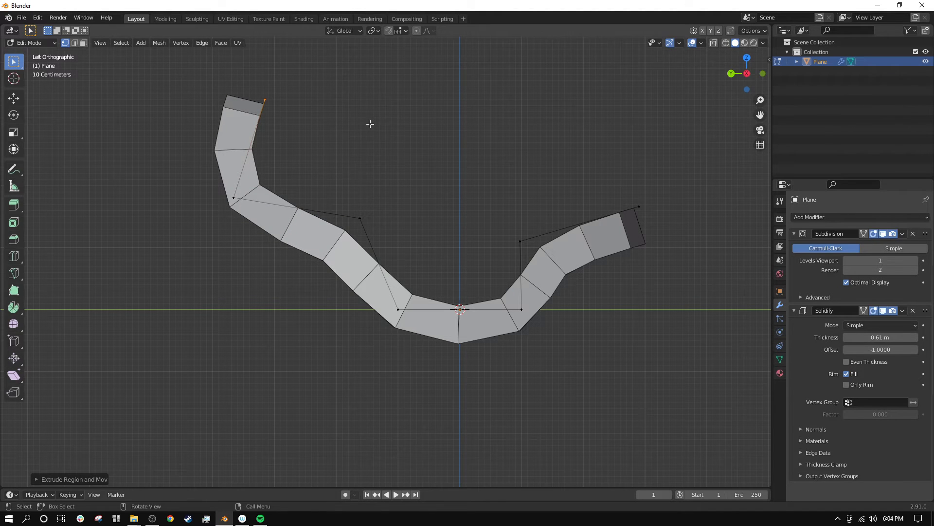
key("e")
left_click(497, 152)
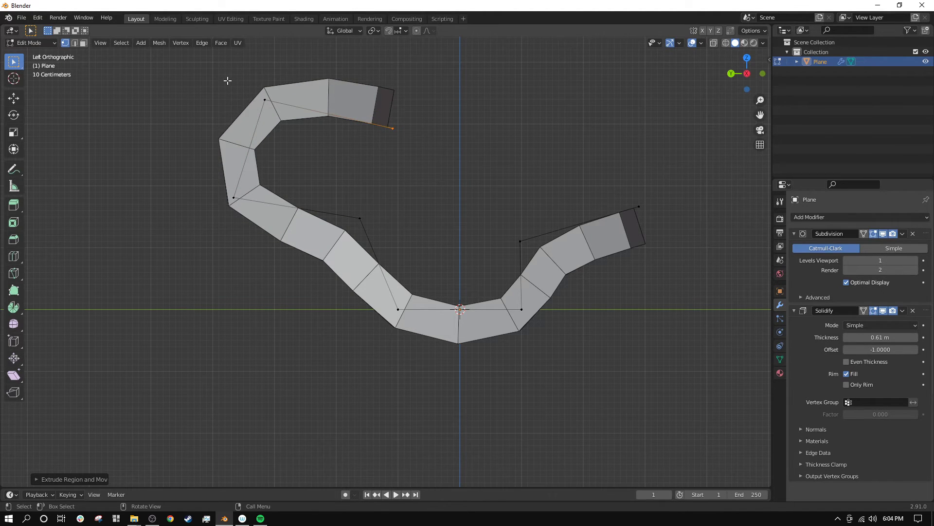
- Scale the new end piece up by 1.21 to widen it
middle_click_drag(227, 80, 559, 155)
key("s")
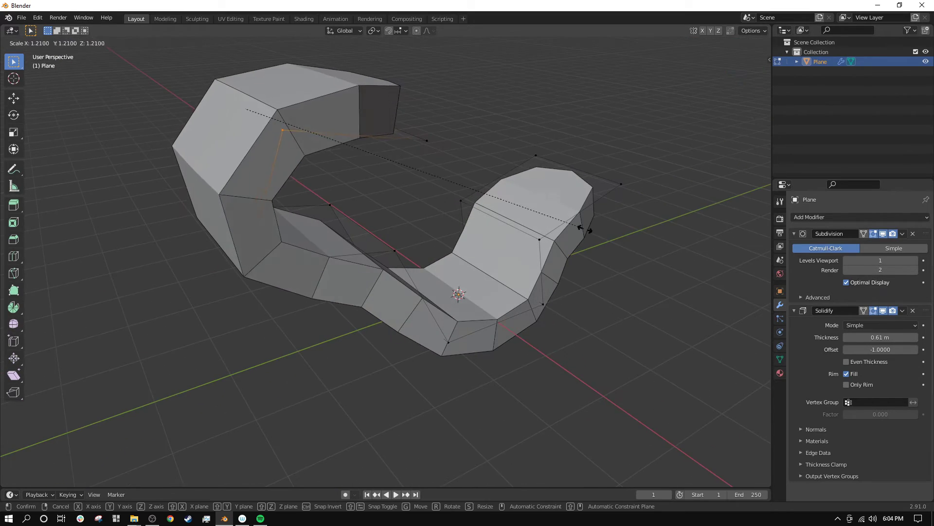
left_click(286, 294)
middle_click_drag(286, 294, 316, 203)
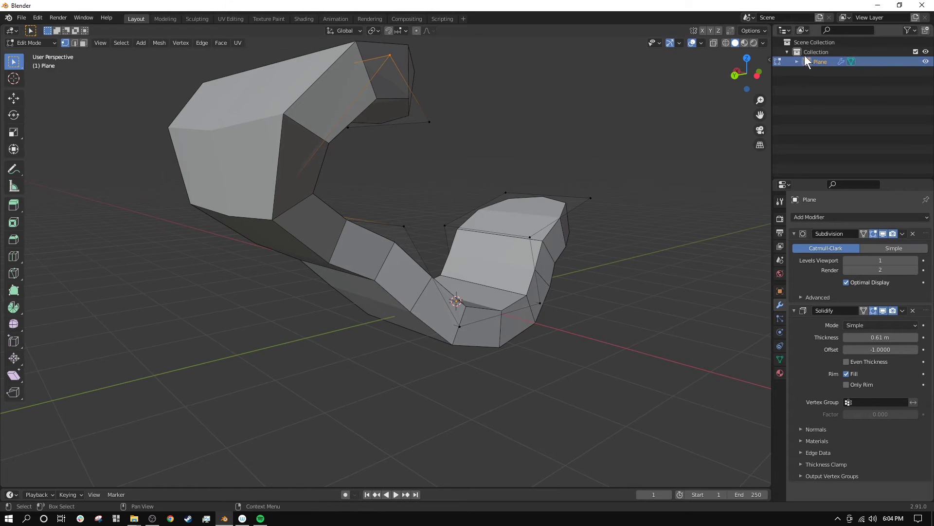
- Turn on X-ray and move the selected top vertices of the curled end
left_click(714, 43)
middle_click_drag(444, 224, 216, 204)
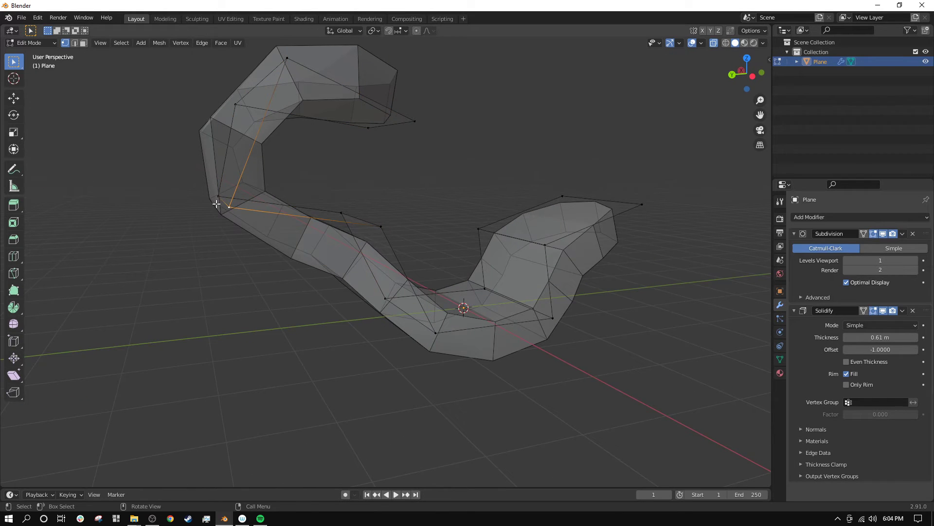
middle_click_drag(286, 76, 245, 228)
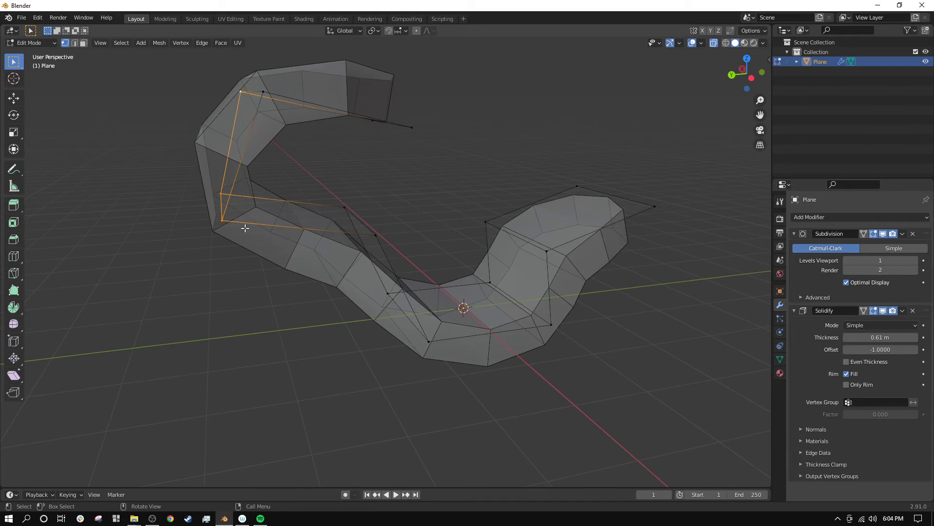
middle_click_drag(276, 84, 336, 274)
key("g")
left_click(393, 232)
- Deselect everything and move the curled tip vertex to reshape the hook
key("alt+a")
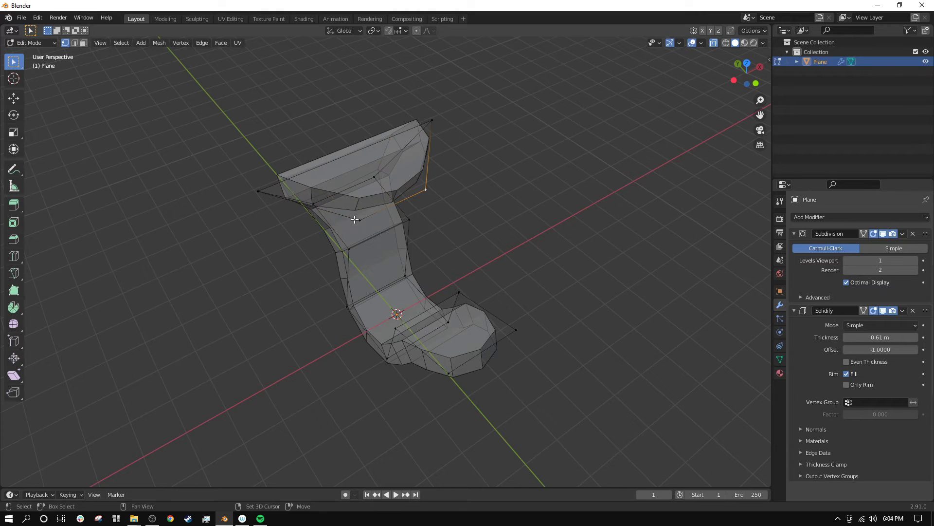
middle_click_drag(355, 219, 482, 173)
key("g")
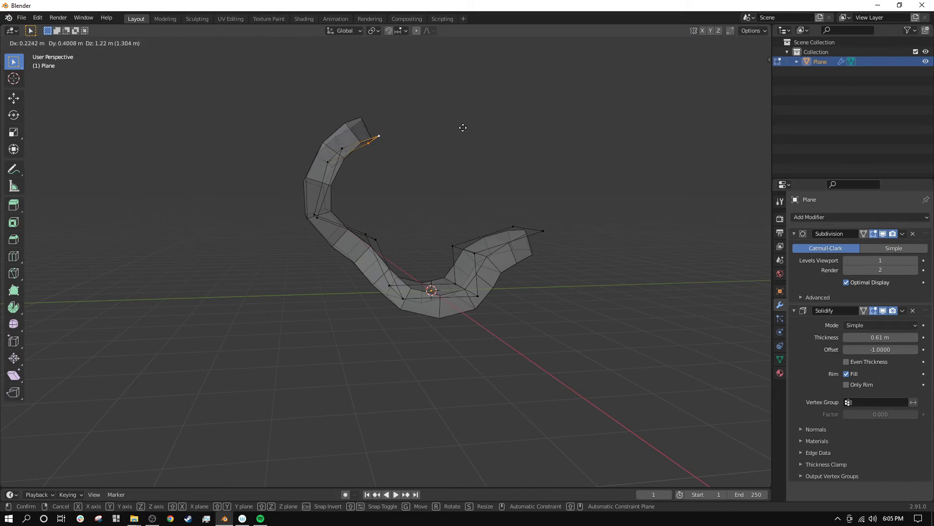
left_click(384, 107)
middle_click_drag(385, 107, 340, 207)
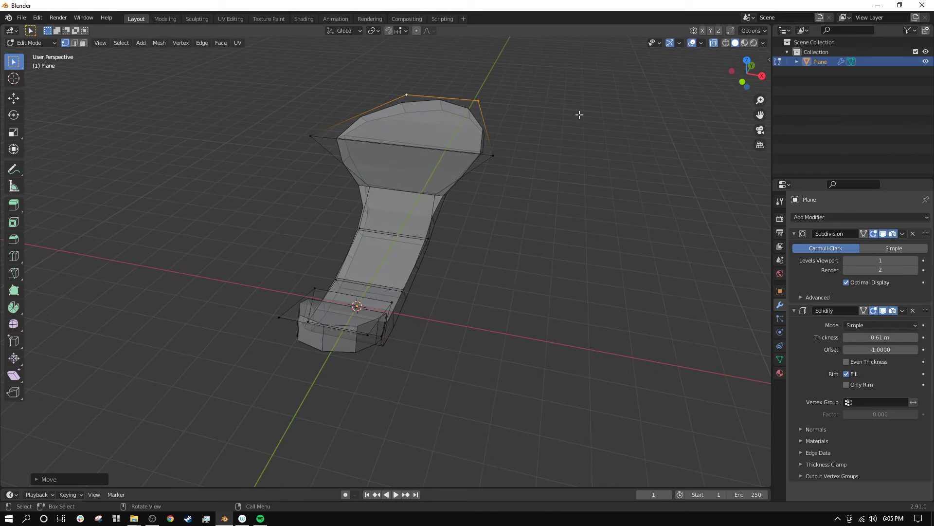
- Select the tip's two corner vertices and scale them down to narrow the tip
left_click(496, 157)
left_click(317, 138, "shift")
key("s")
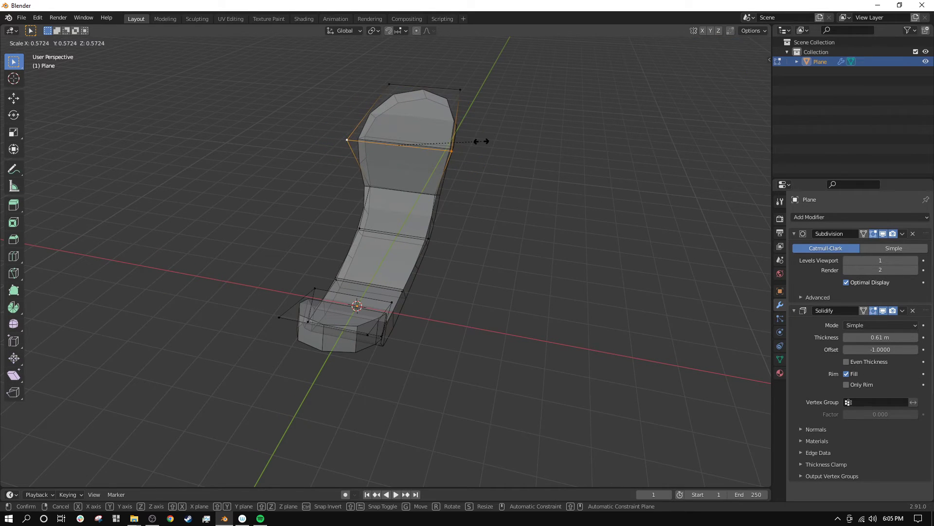
left_click(484, 142)
middle_click_drag(483, 142, 297, 322)
- Return to Object Mode and drag the Solidify panel above Subdivision Surface
left_click(32, 41)
left_click(31, 54)
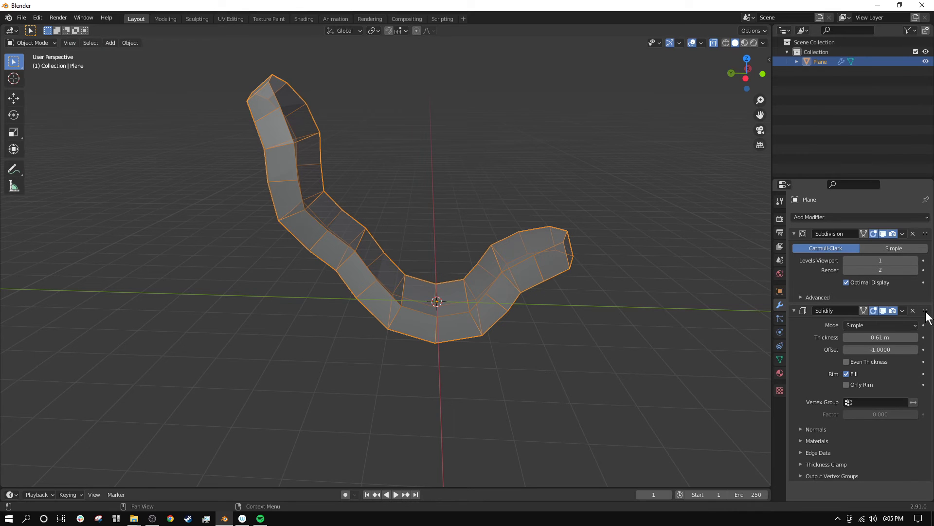
left_click_drag(926, 312, 928, 226)
scroll(413, 325, "up", 4)
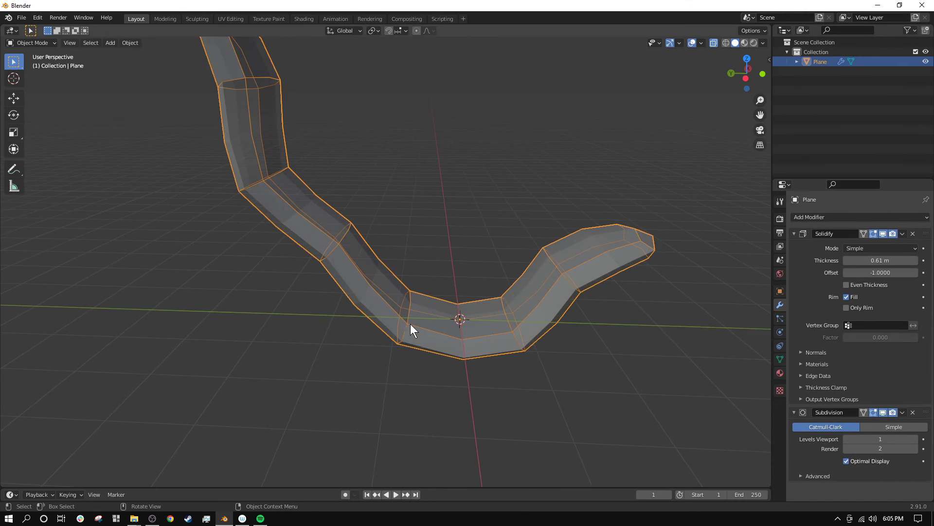
middle_click_drag(413, 326, 467, 312)
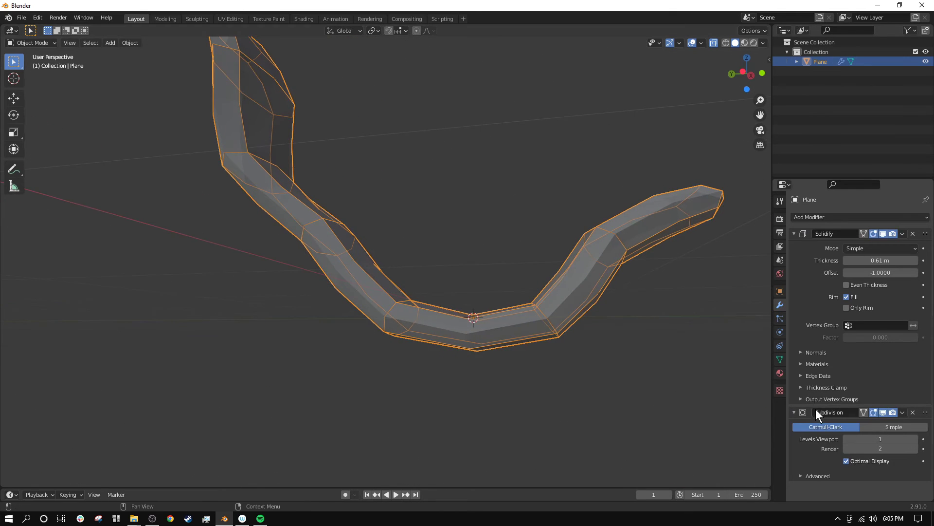
left_click(882, 412)
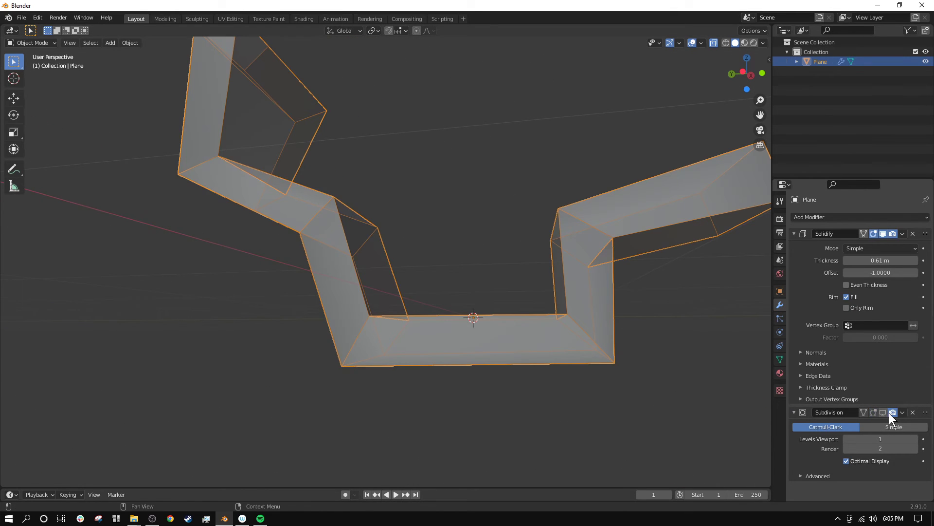
middle_click_drag(478, 292, 429, 297)
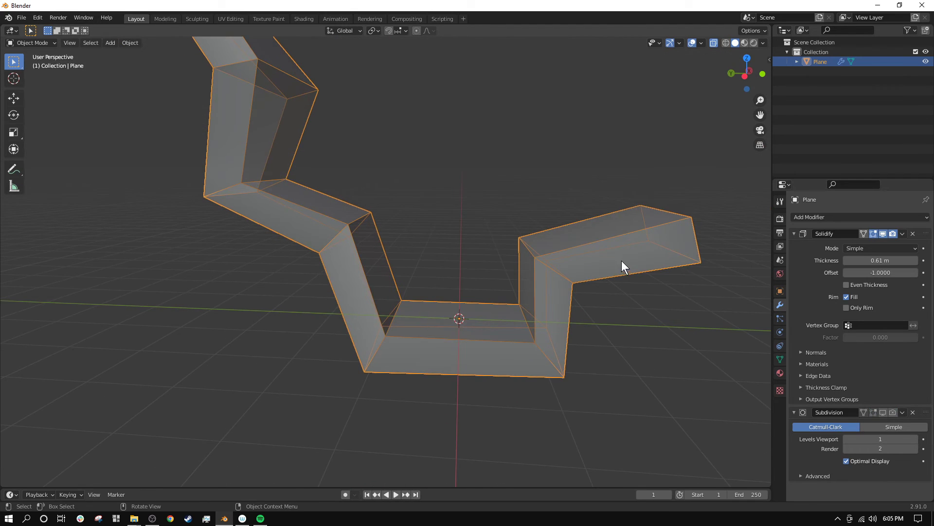
middle_click_drag(621, 260, 498, 234)
left_click(883, 234)
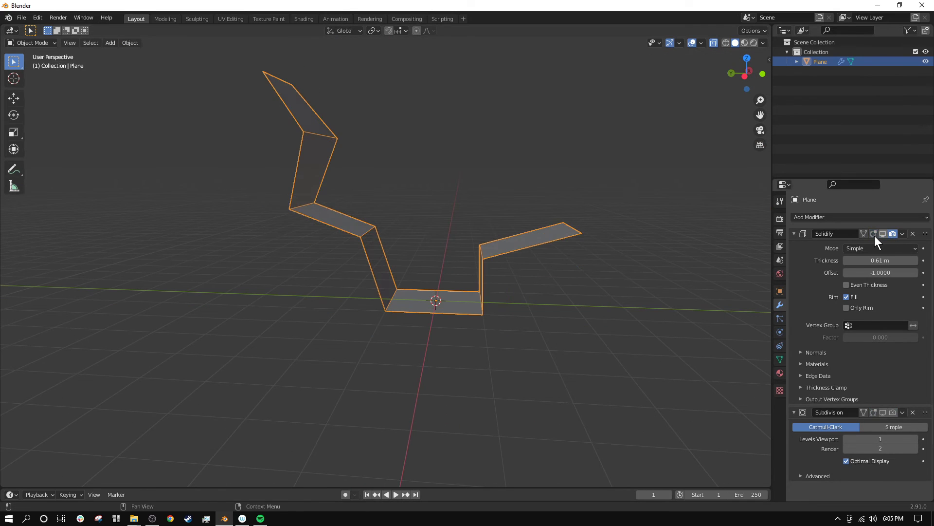
left_click(882, 234)
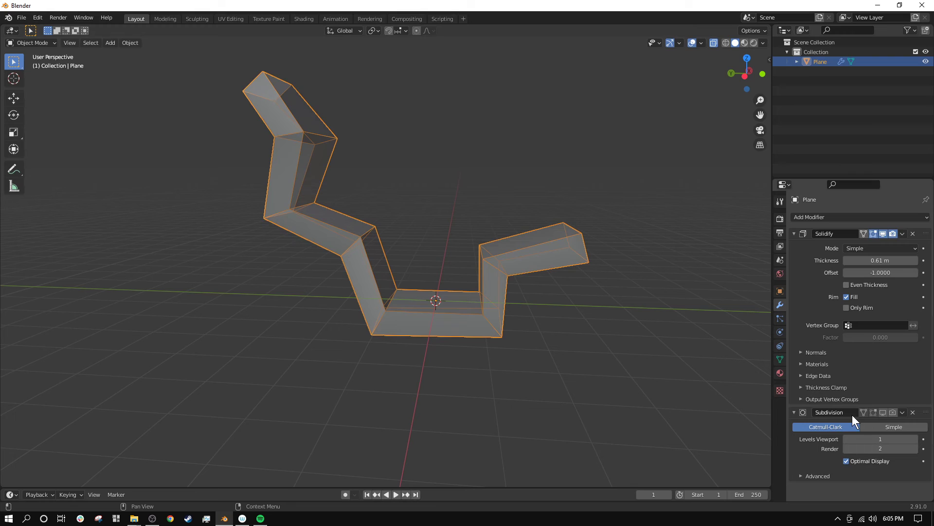
left_click(883, 411)
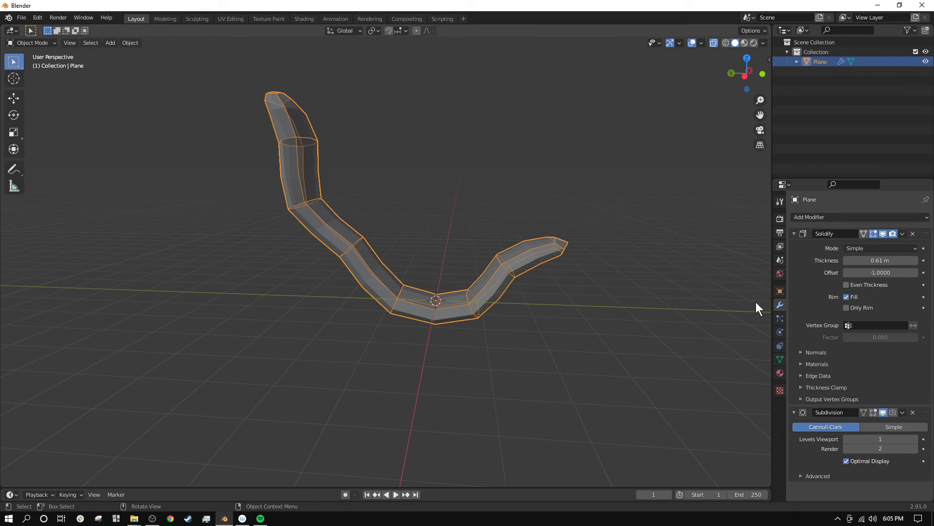
left_click(883, 411)
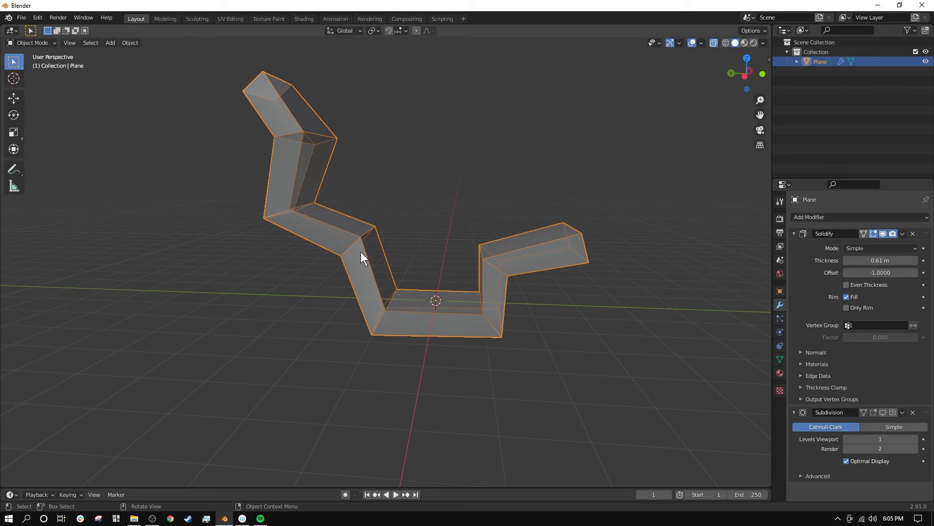
left_click(883, 412)
middle_click_drag(503, 227, 531, 242)
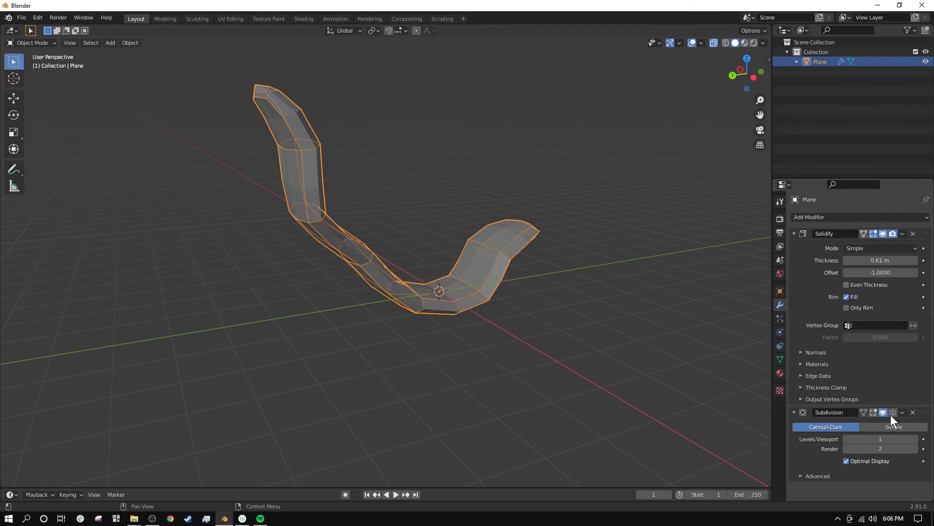
- Drag Subdivision back above Solidify, then toggle each modifier's viewport display to compare
left_click_drag(923, 414, 898, 234)
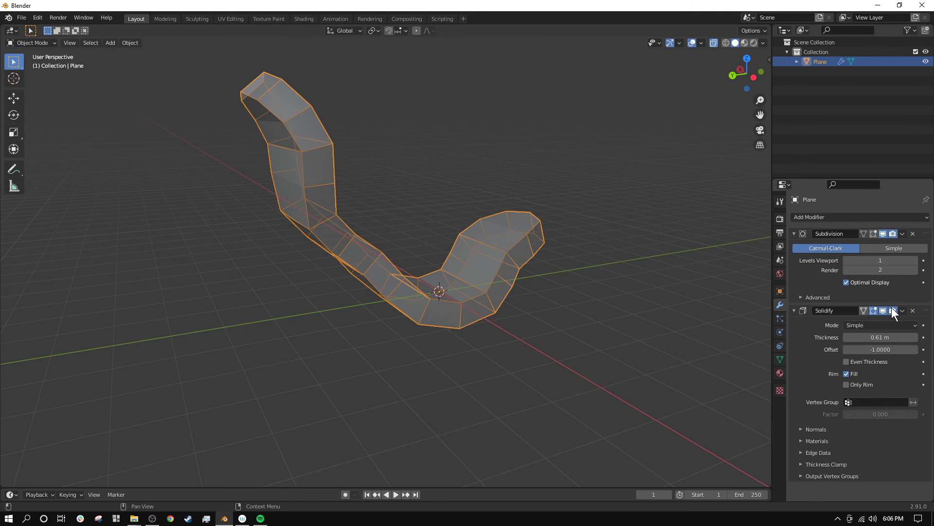
middle_click_drag(271, 151, 251, 217)
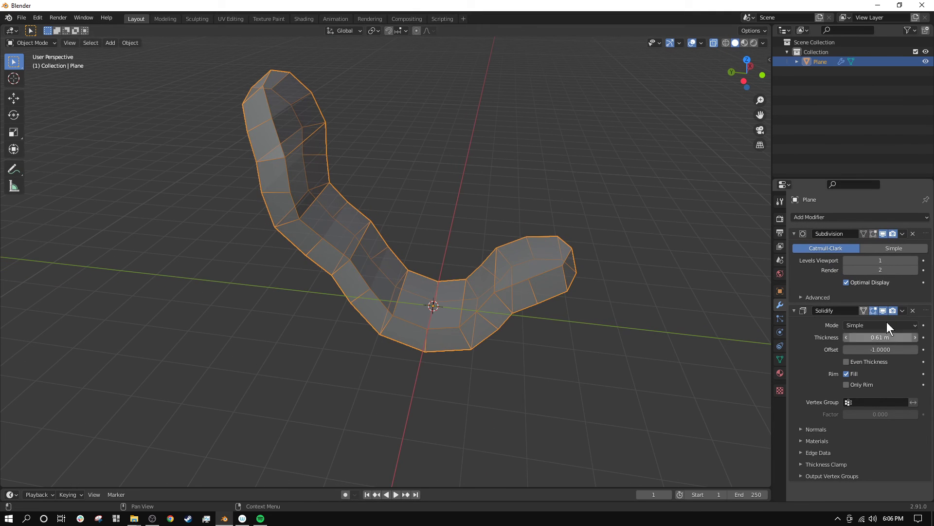
left_click_drag(895, 311, 875, 310)
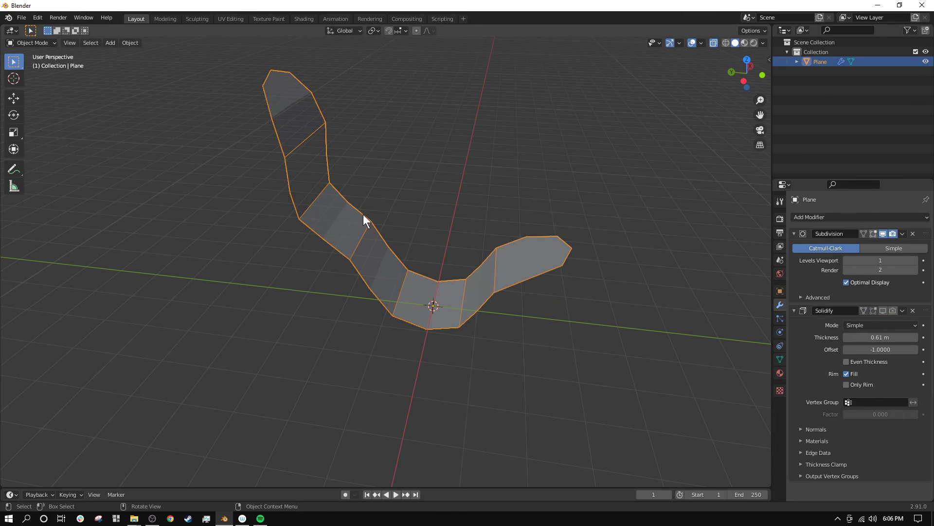
left_click(885, 233)
left_click(883, 233)
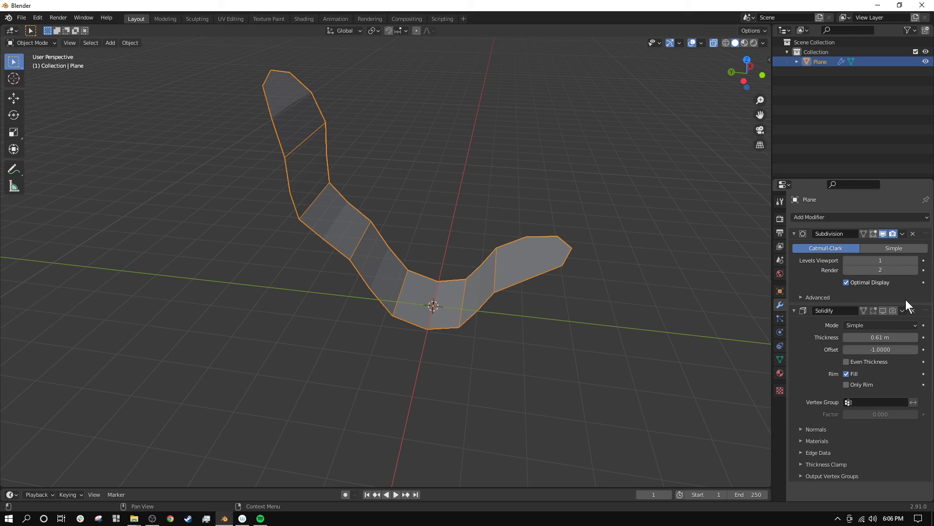
left_click(883, 311)
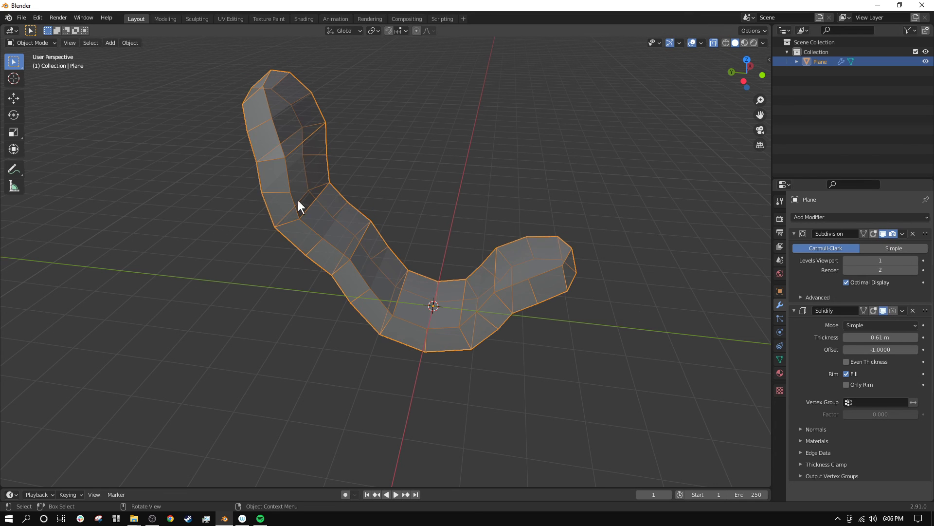
middle_click_drag(311, 278, 605, 299)
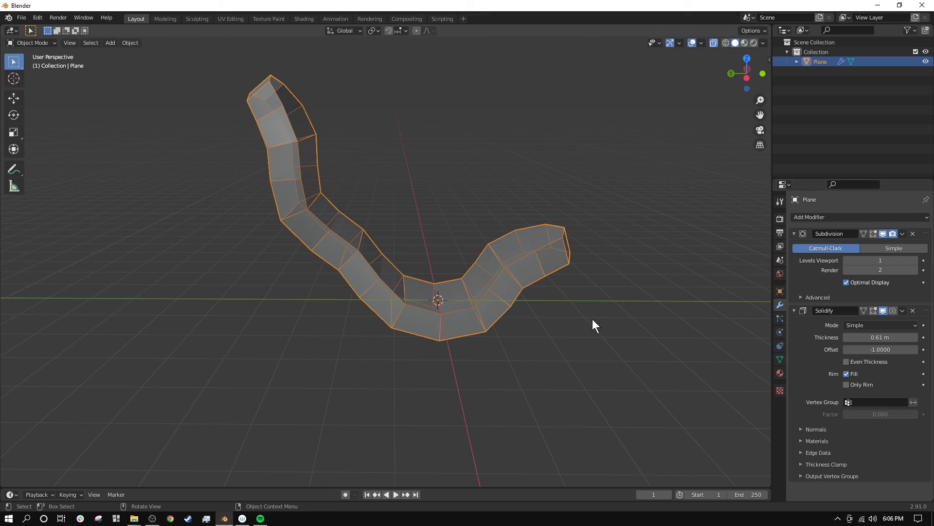
middle_click_drag(344, 457, 336, 138)
scroll(419, 147, "up", 2)
scroll(409, 115, "down", 3)
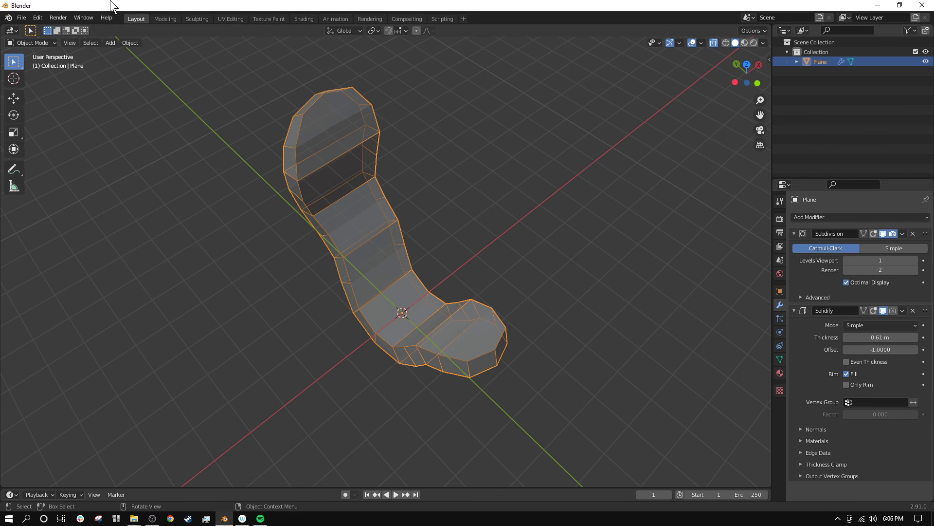
scroll(284, 69, "up", 4)
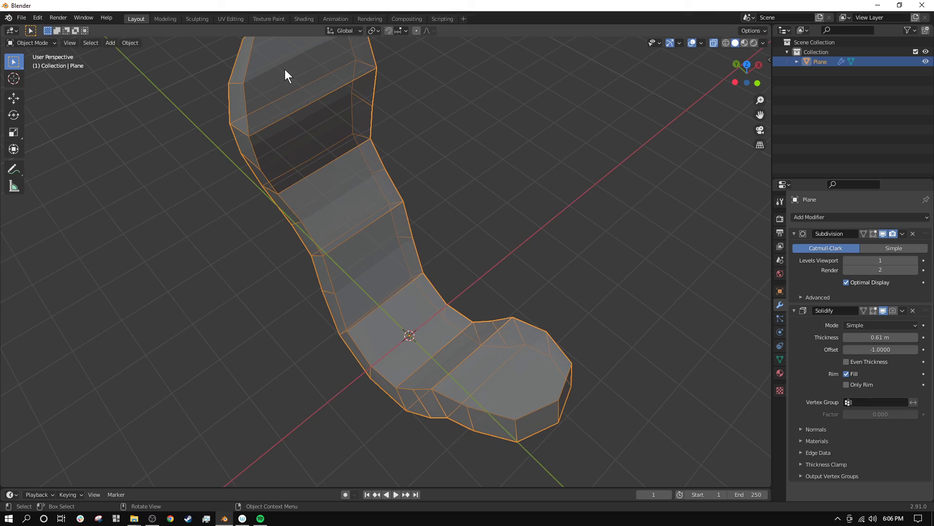
scroll(369, 300, "down", 4)
middle_click_drag(369, 300, 430, 234)
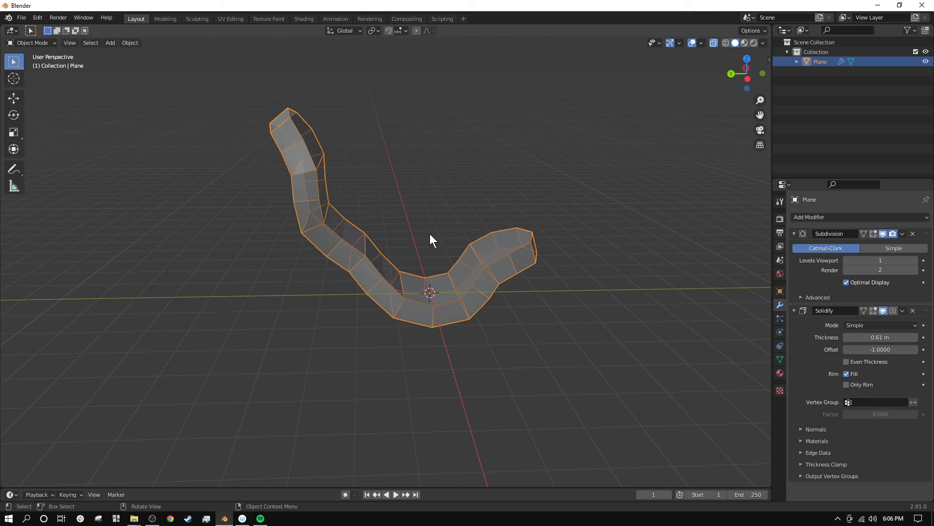